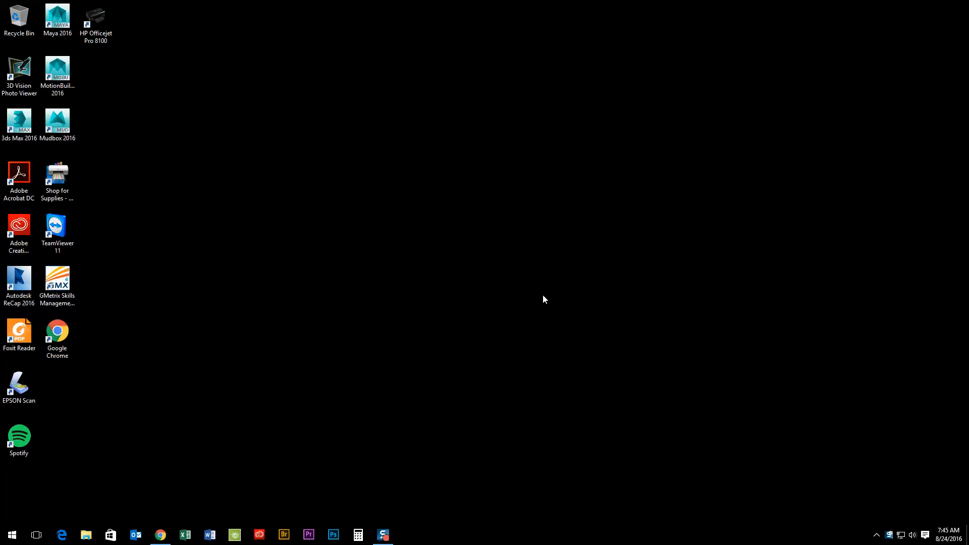
- Open Creative Cloud's Apps list and scroll down to Premiere Pro CC (2015.3)
double_click(30, 227)
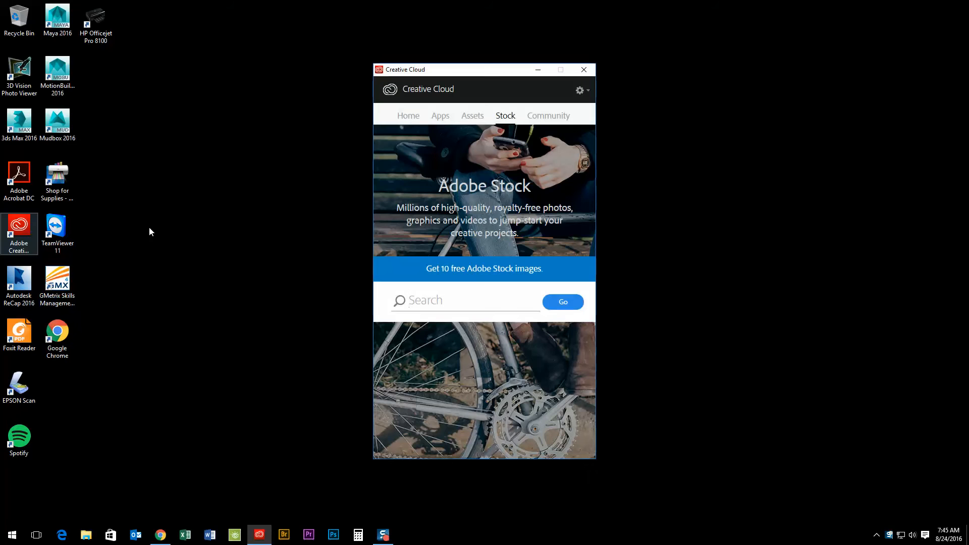
click(440, 117)
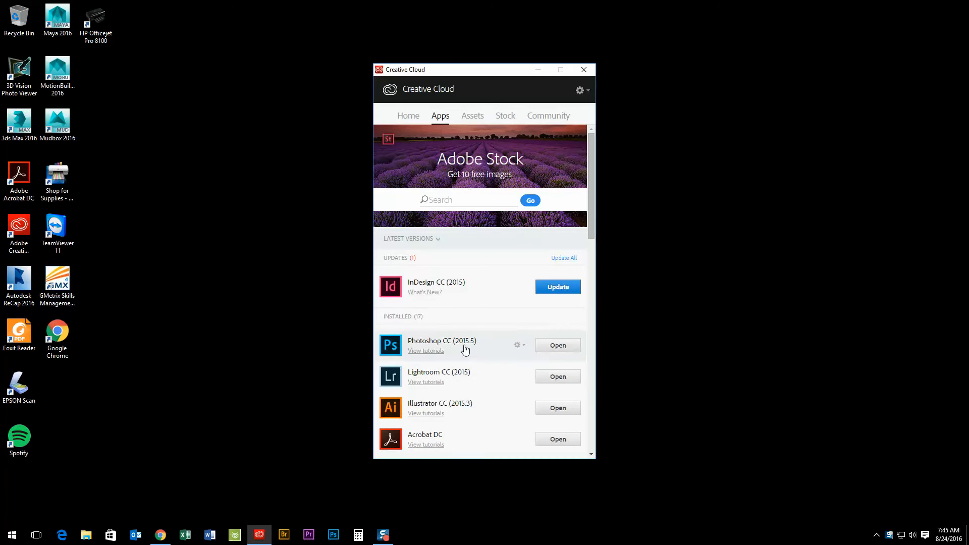
scroll(464, 349, down, 7)
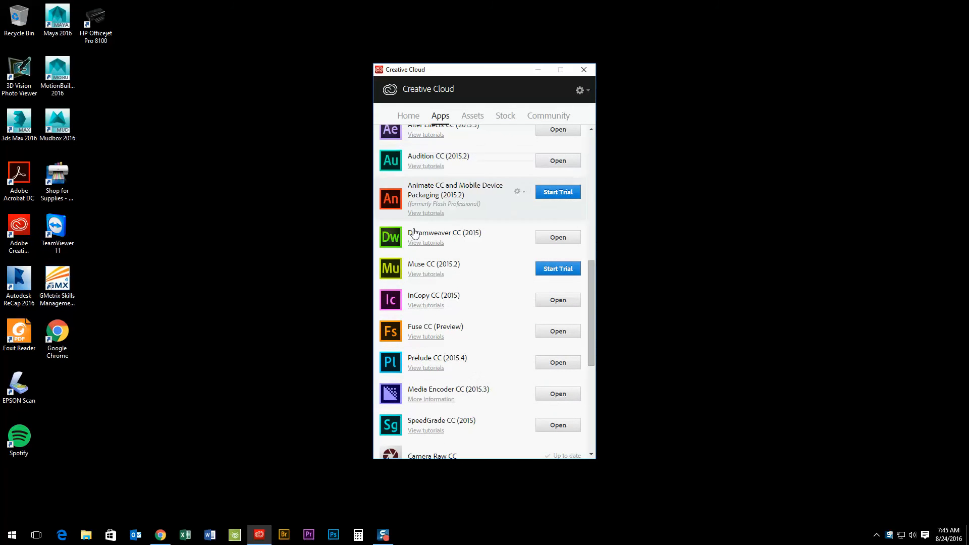
scroll(413, 303, down, 2)
scroll(434, 318, up, 10)
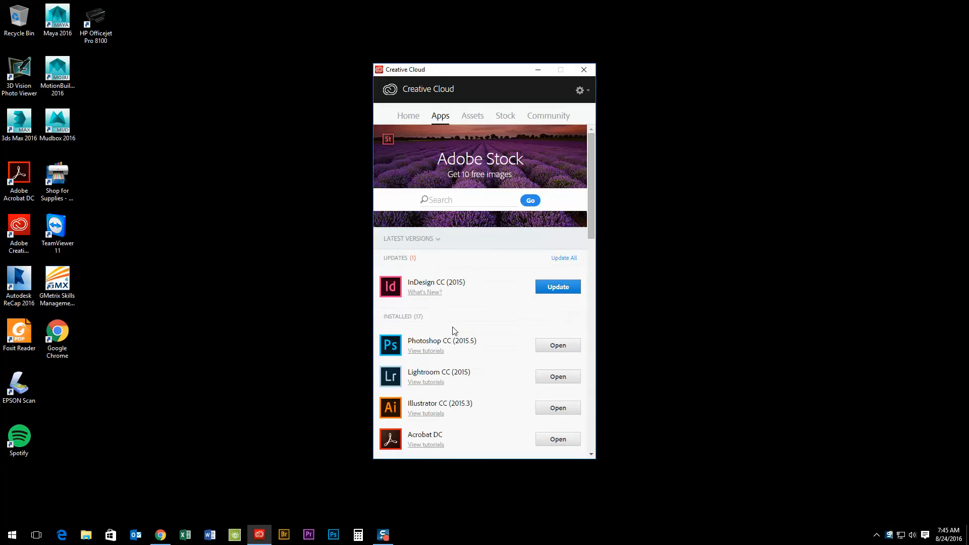
scroll(455, 331, down, 4)
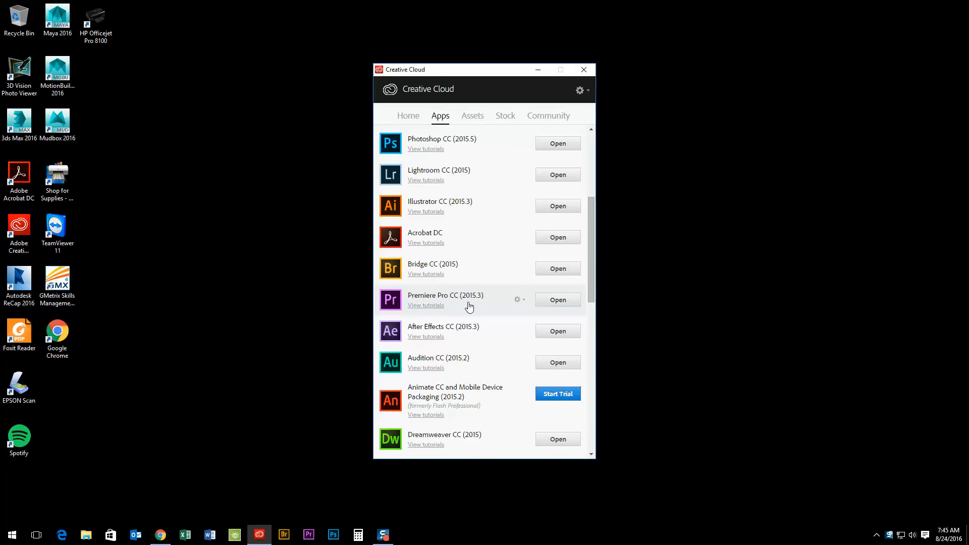
- Launch Premiere Pro CC from Creative Cloud
click(550, 303)
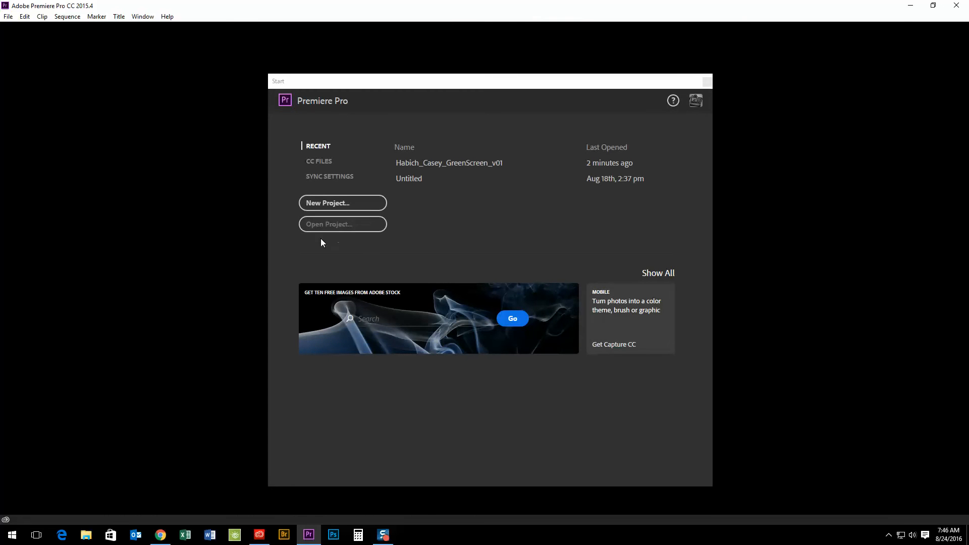
- Start a new project named with the student's name plus _UltraKey_v01
click(320, 205)
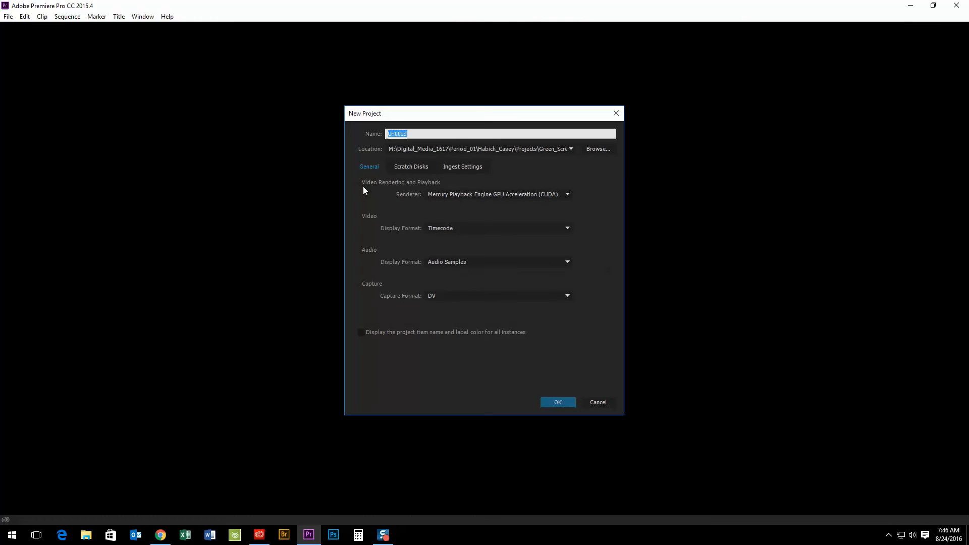
text(Ult)
text(raKey_v01)
click(602, 149)
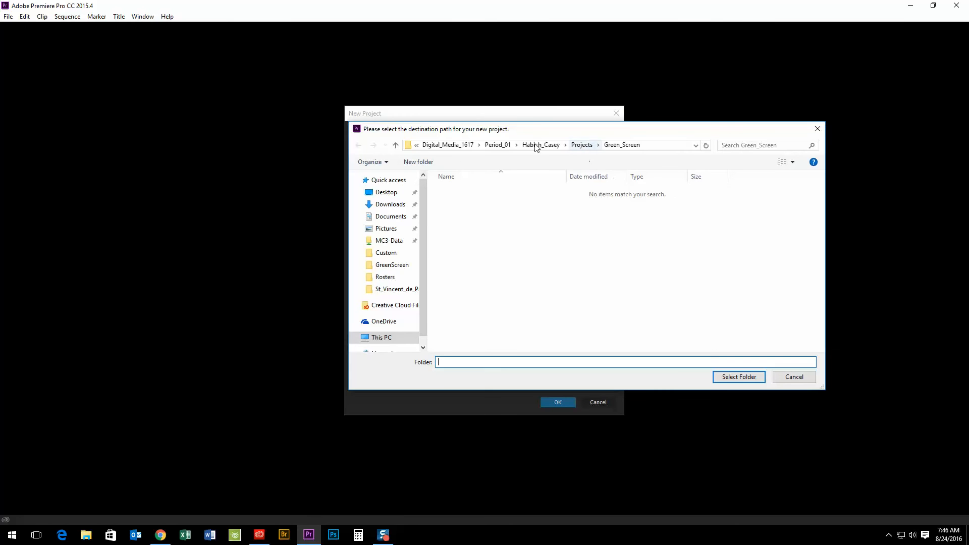
- Browse to MC3-Data > Digital_Media_1617 > Period_01 > student folder > Projects
click(439, 146)
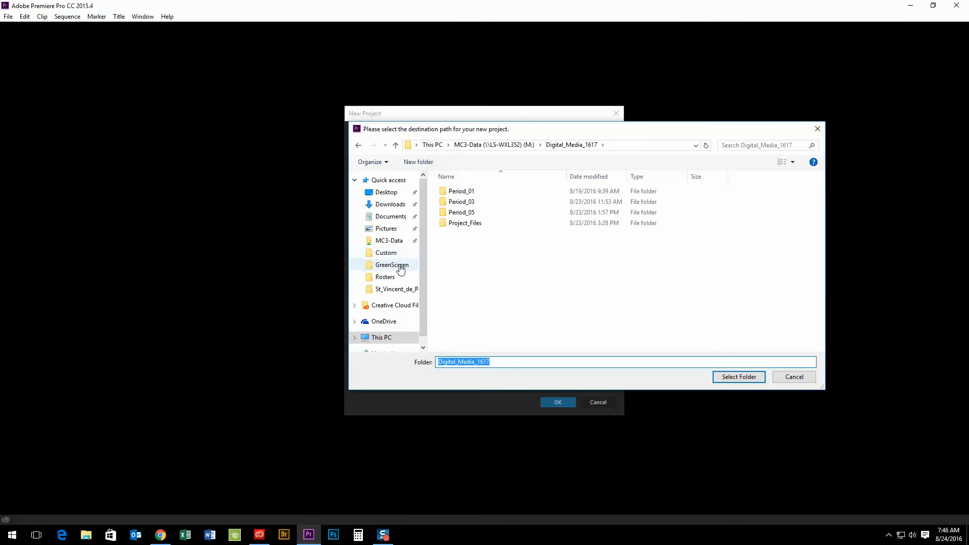
click(390, 246)
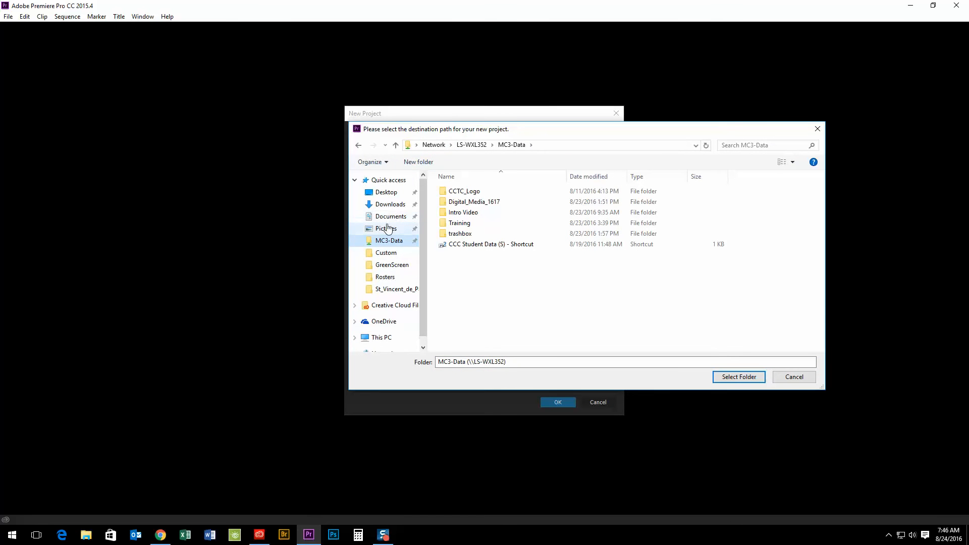
click(381, 338)
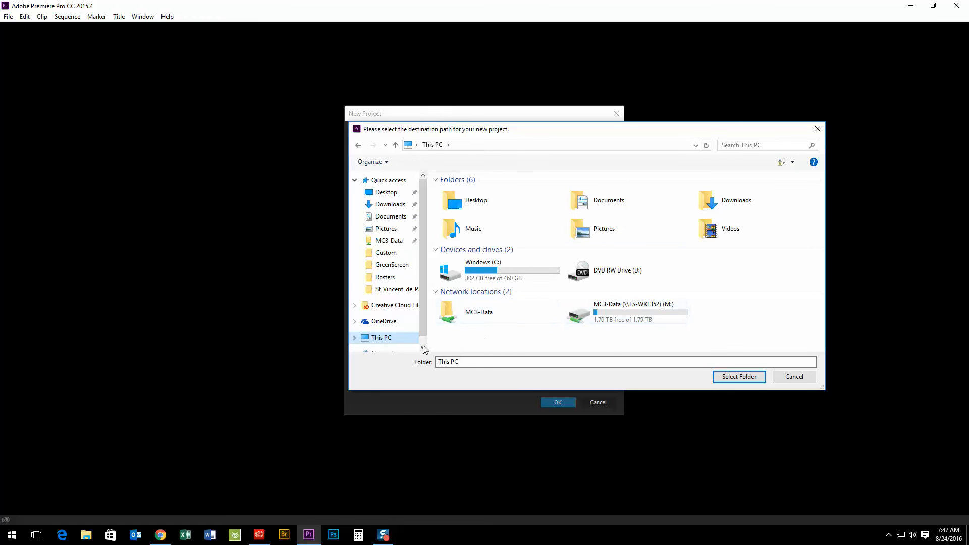
double_click(641, 309)
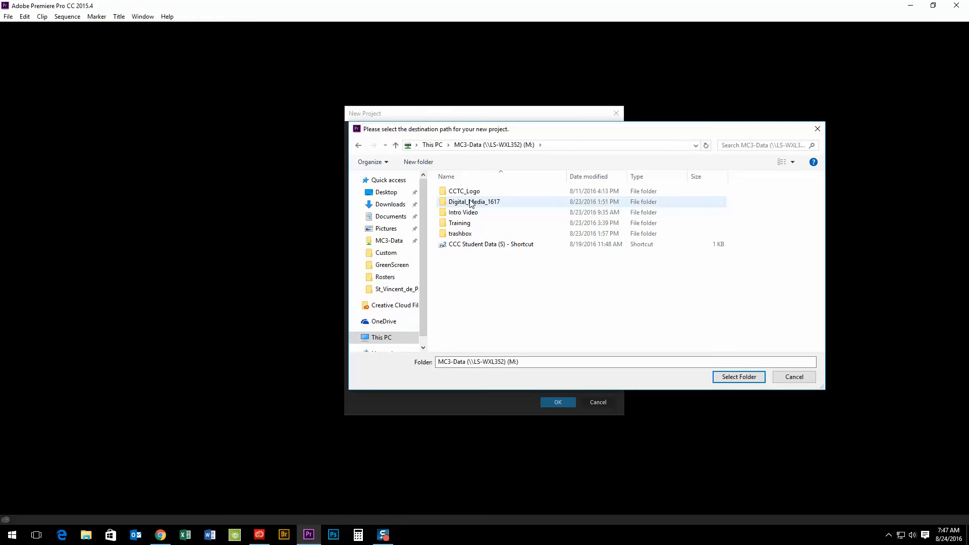
double_click(465, 201)
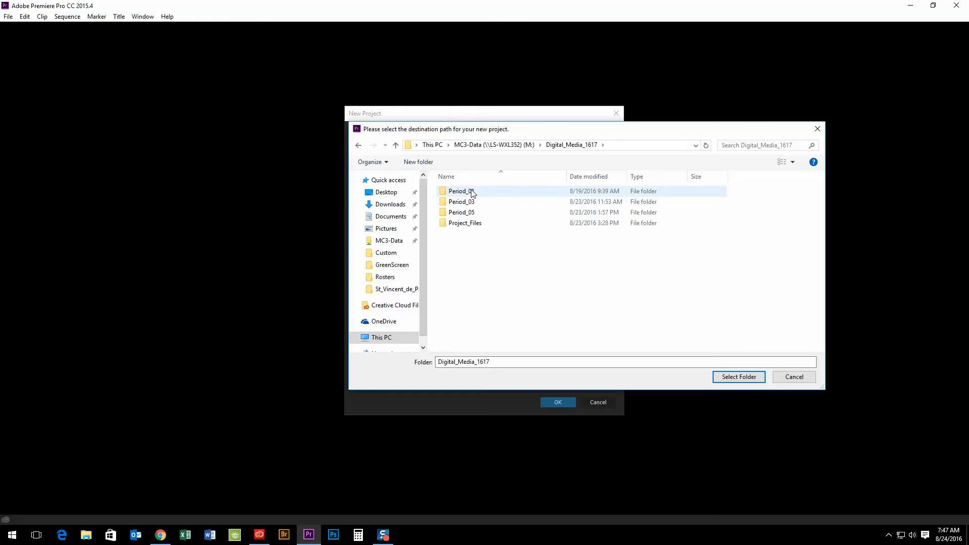
double_click(463, 191)
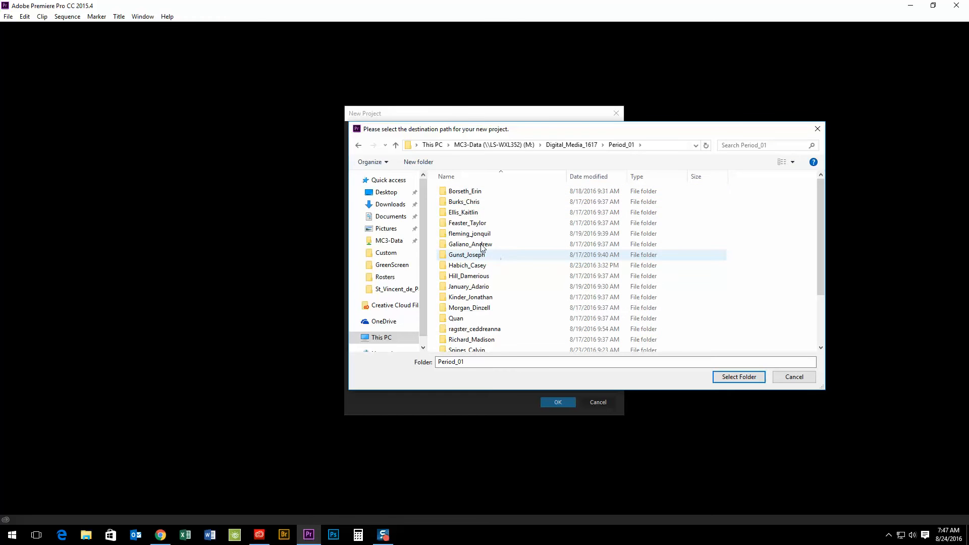
click(472, 266)
double_click(472, 266)
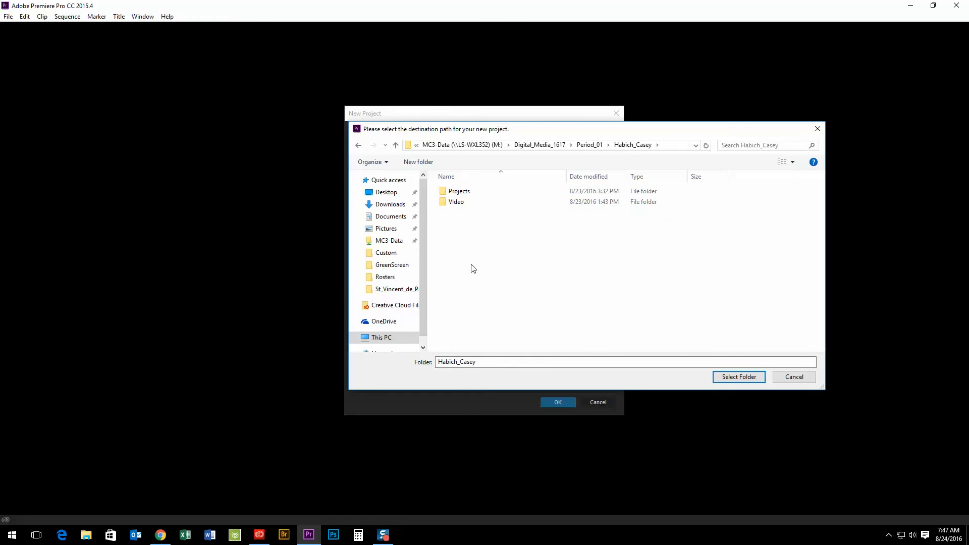
double_click(463, 196)
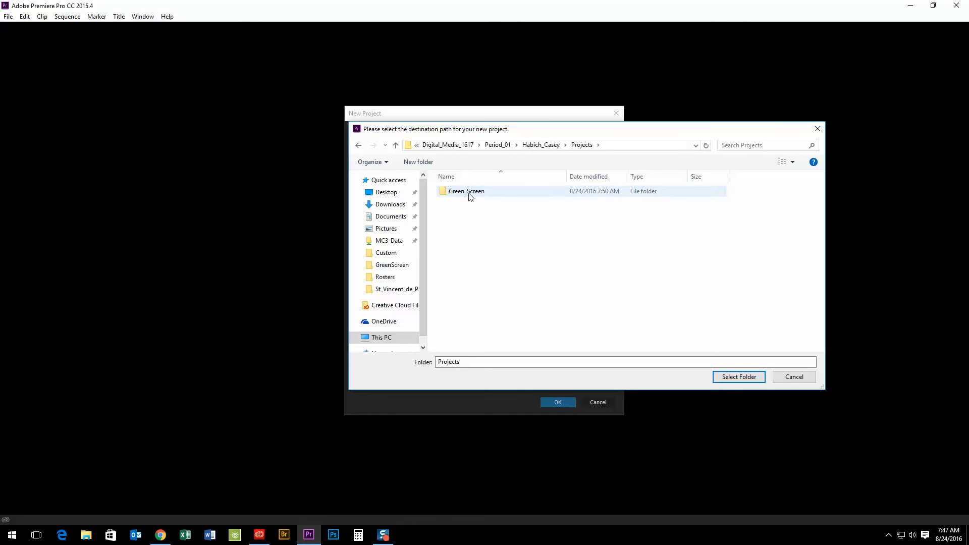
- Create an Ultra_Key folder there and select it as the project location
click(425, 162)
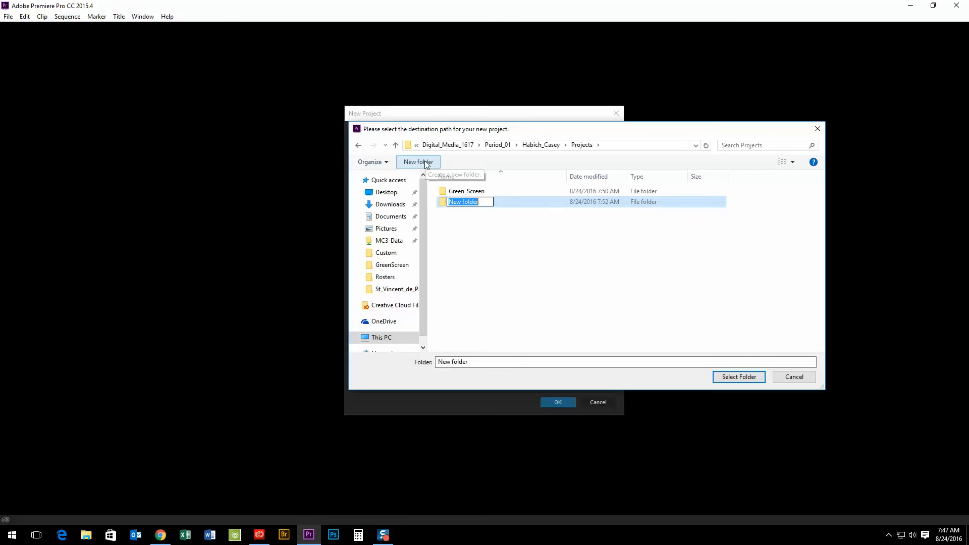
text(Ultr)
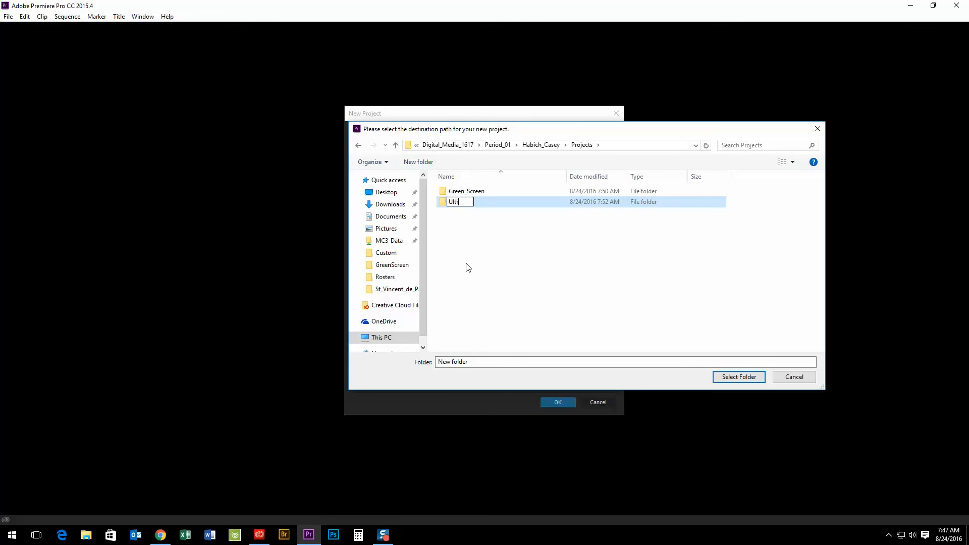
text(a_Key)
key(Return)
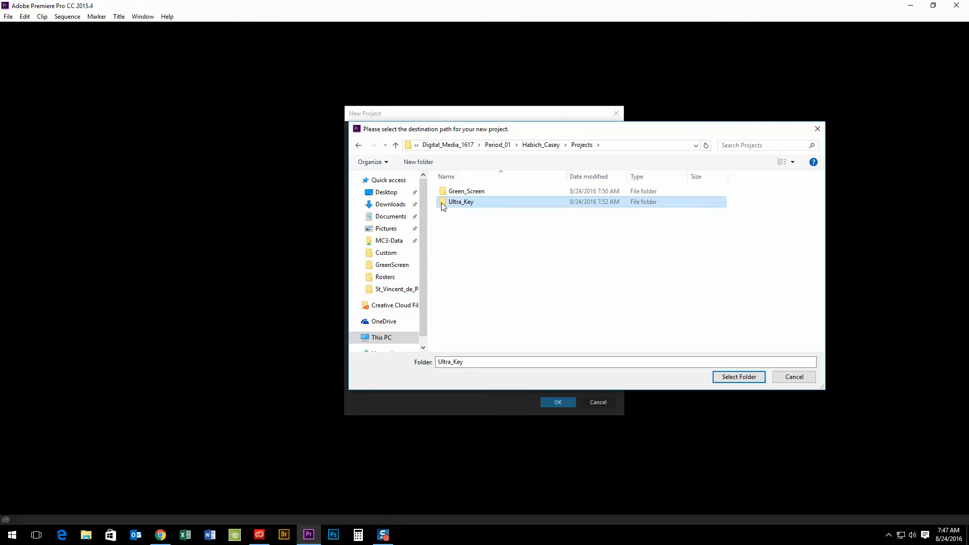
double_click(457, 202)
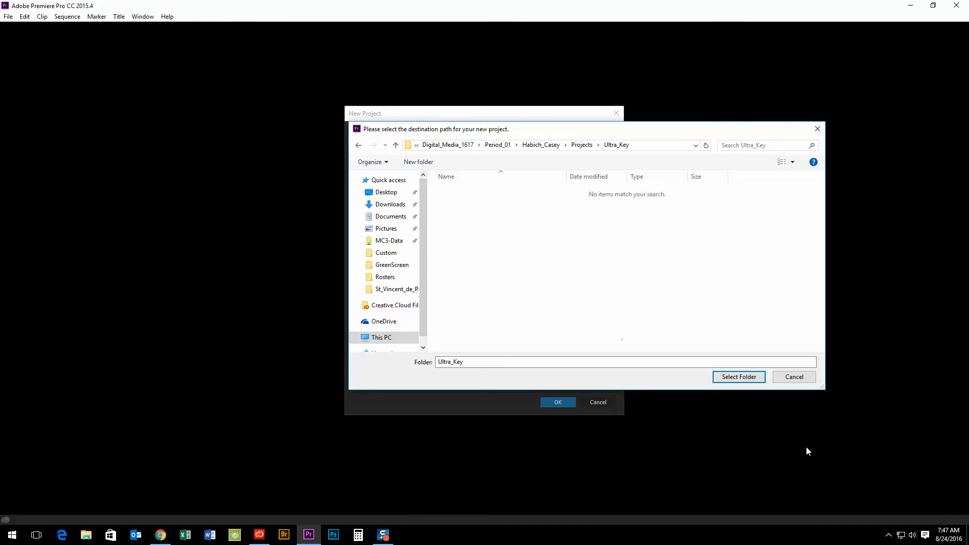
click(749, 378)
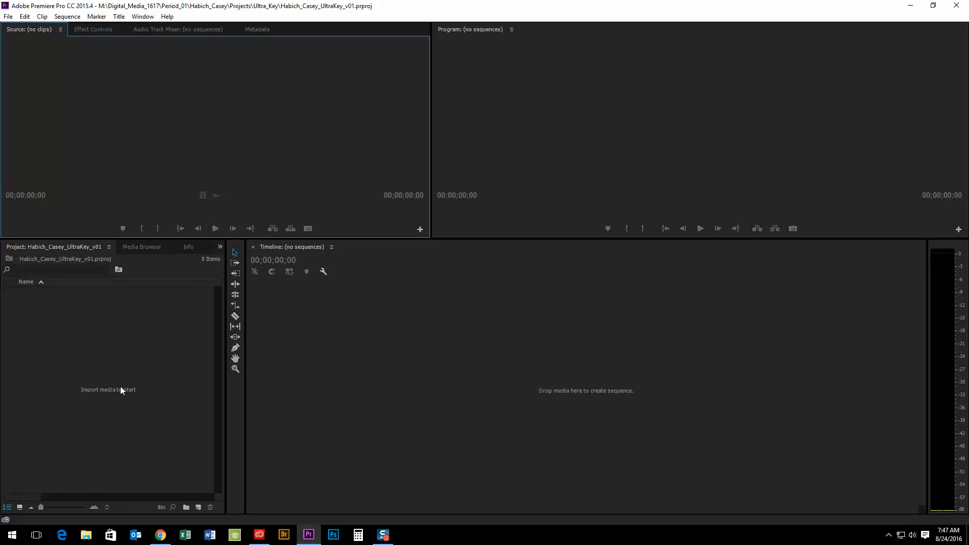
double_click(117, 381)
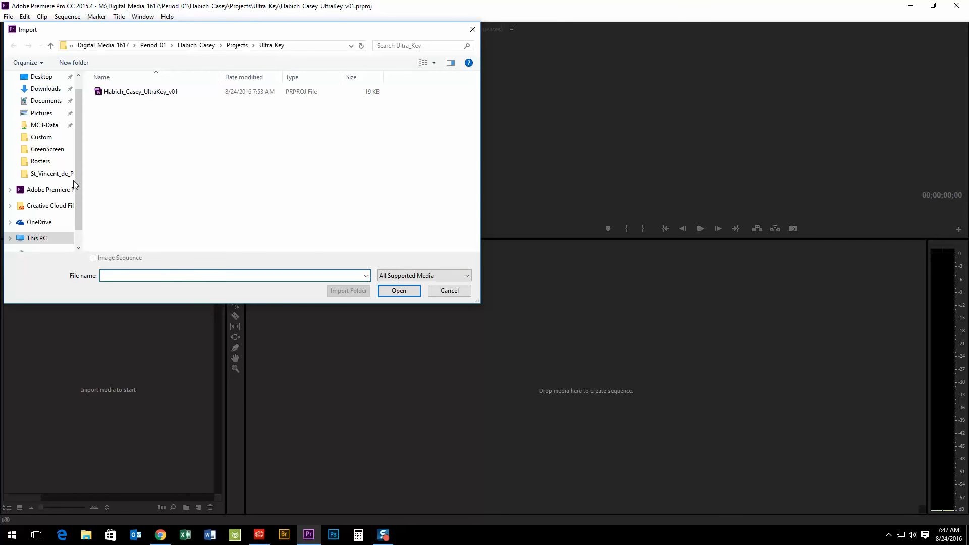
click(108, 45)
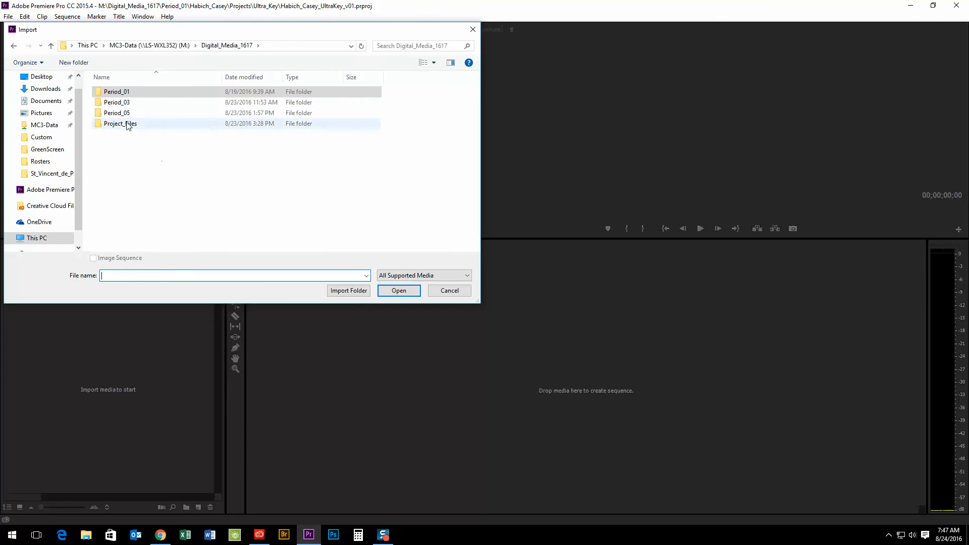
click(127, 126)
double_click(128, 126)
double_click(128, 104)
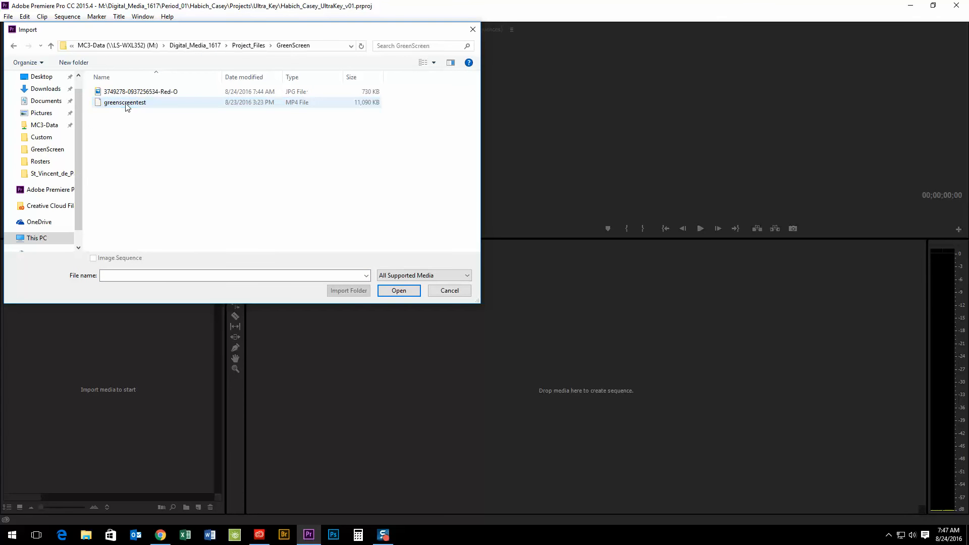
drag(161, 128, 109, 93)
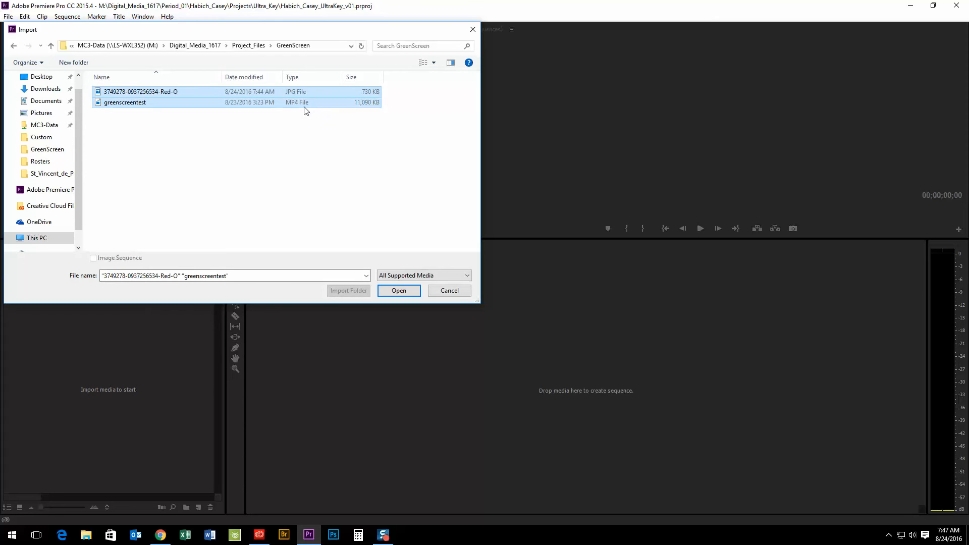
click(399, 291)
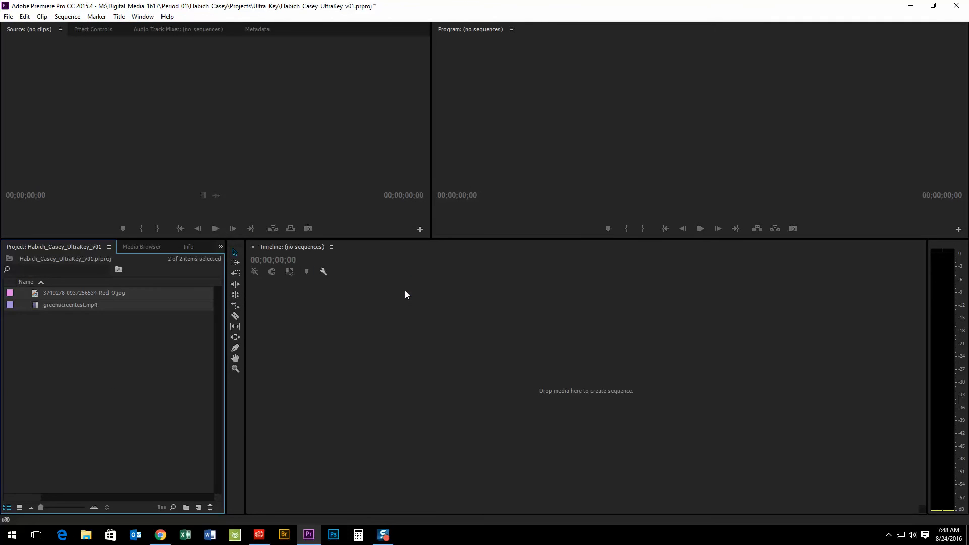
- Load greenscreentest.mp4 in the Source Monitor and set an In point at 00:00:12:08
click(111, 383)
double_click(35, 305)
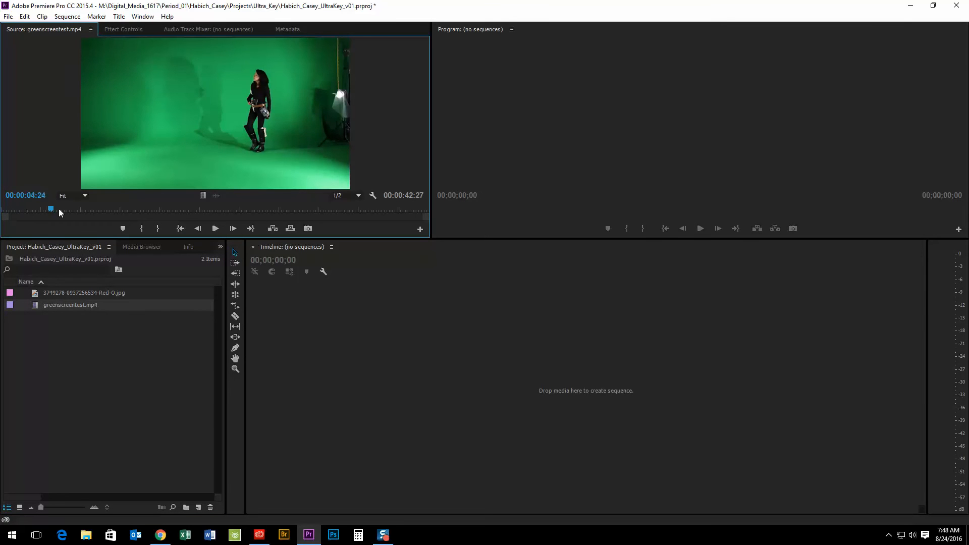
drag(59, 208, 126, 198)
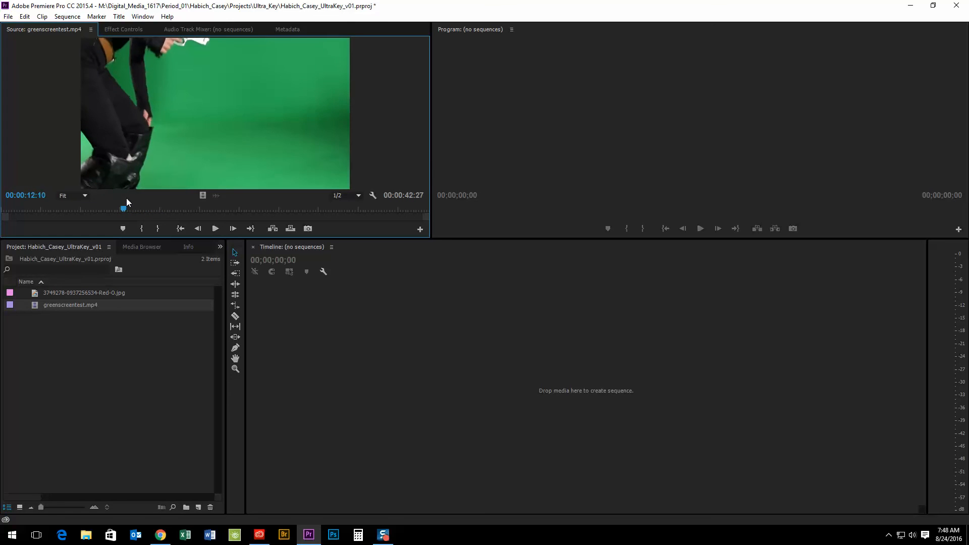
key(Left)
key(Left)
key(Left)
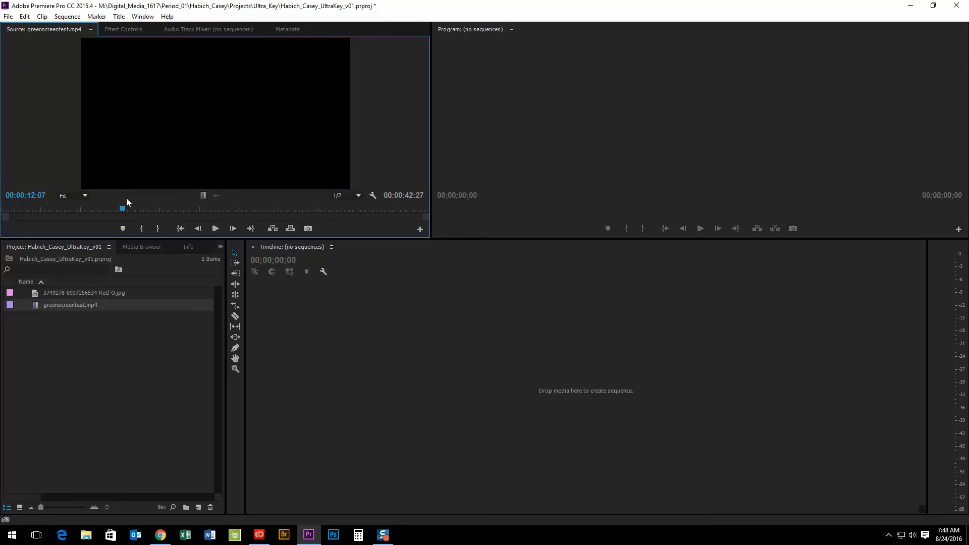
key(Right)
key(i)
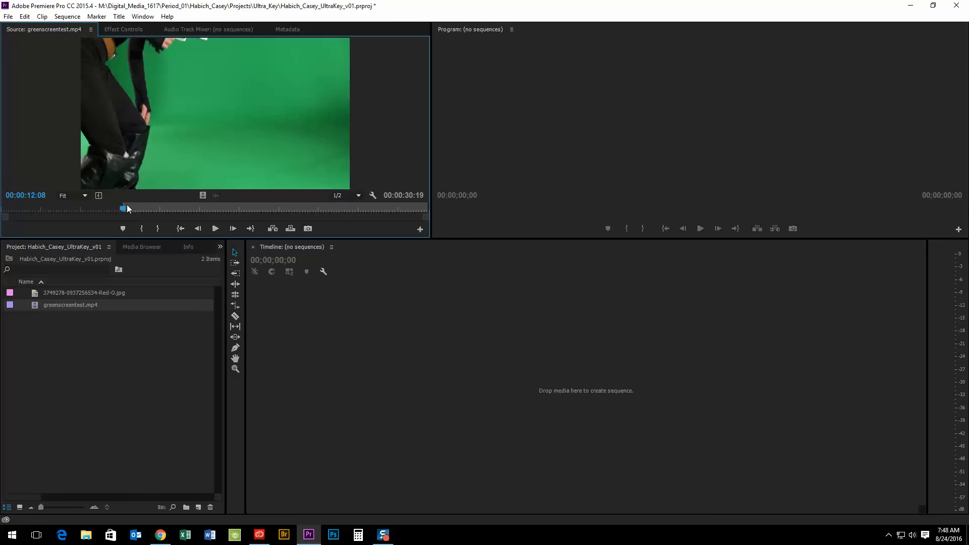
- Set an Out point 00:00:08:28 later and drag the portion into a new greenscreentest sequence
drag(125, 209, 209, 203)
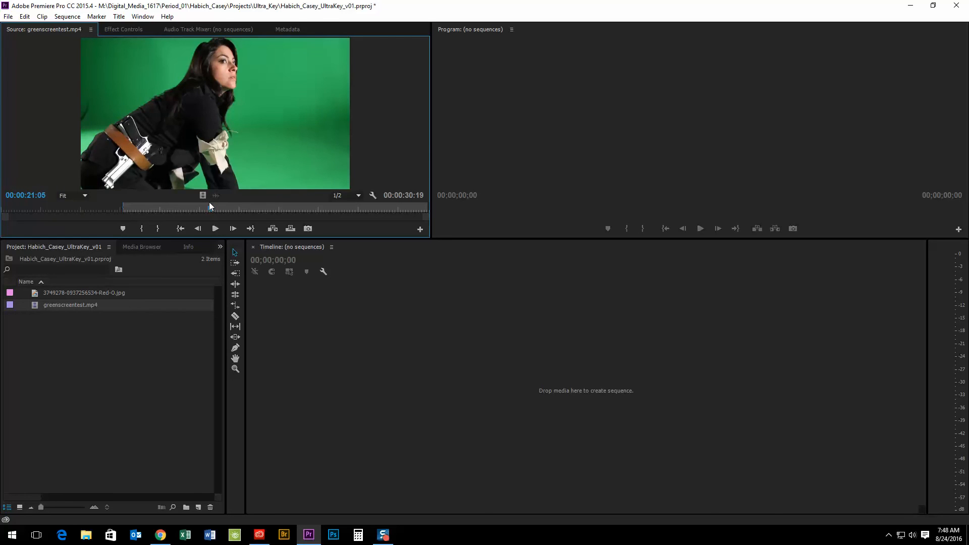
key(o)
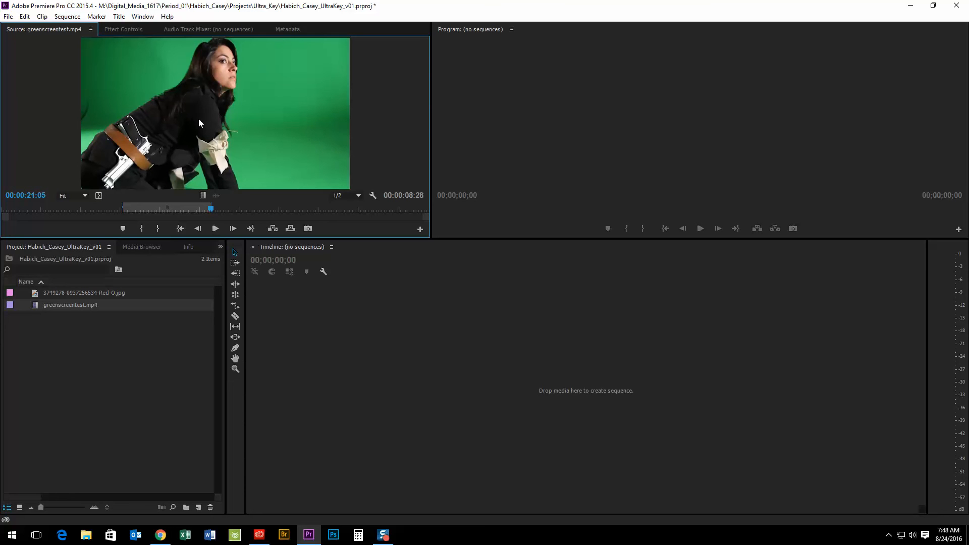
drag(199, 123, 579, 382)
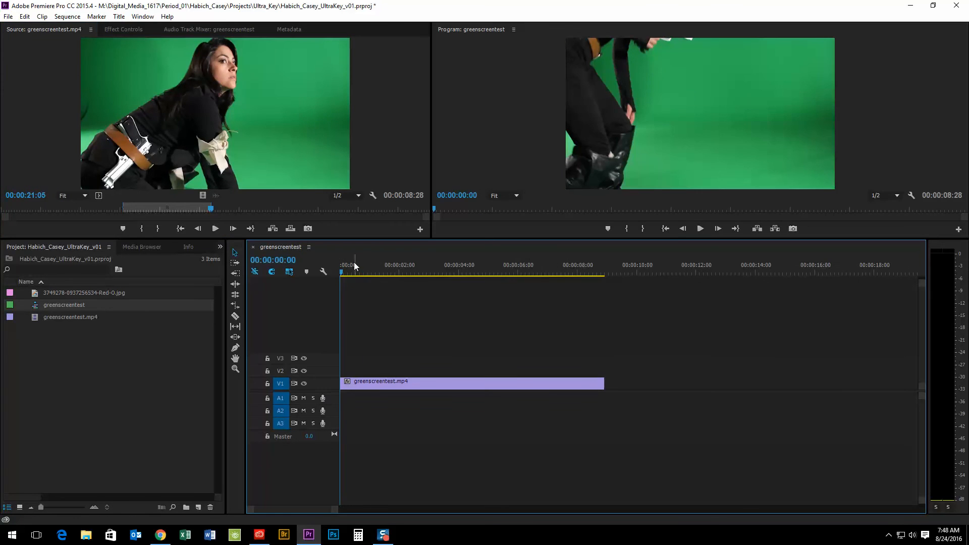
- Move greenscreentest.mp4 to V2 and place the warehouse JPG on V1, extended to match
drag(356, 266, 389, 274)
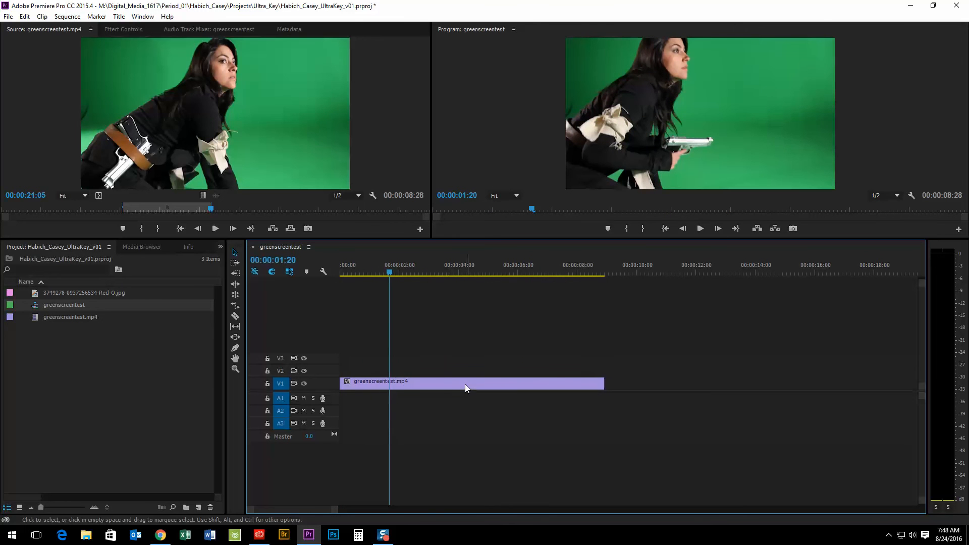
drag(425, 385, 421, 367)
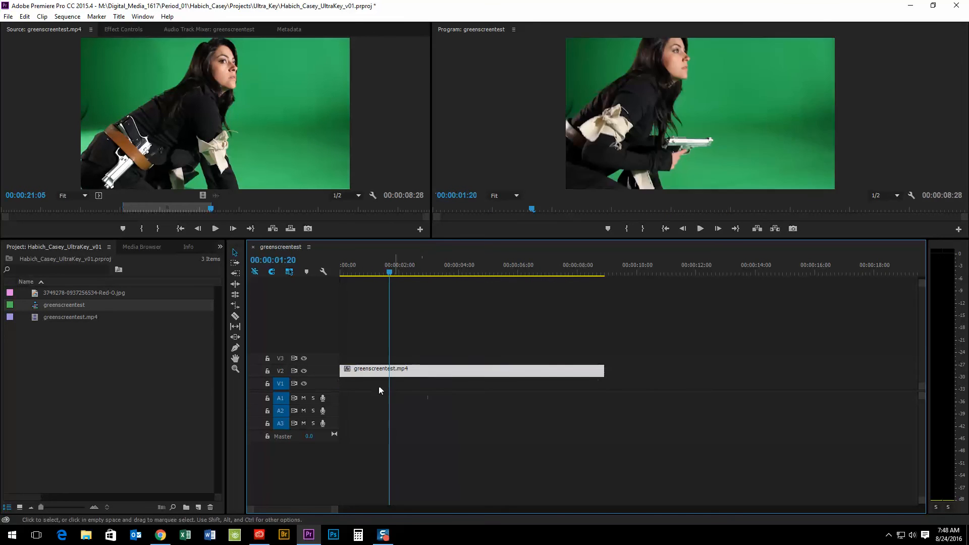
double_click(35, 294)
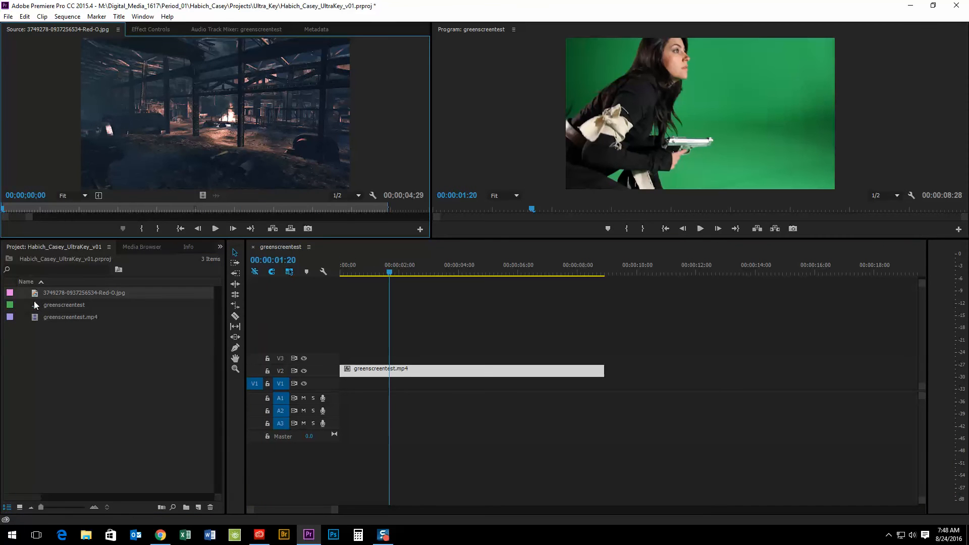
drag(62, 208, 155, 206)
drag(182, 89, 383, 388)
drag(490, 382, 604, 392)
click(432, 265)
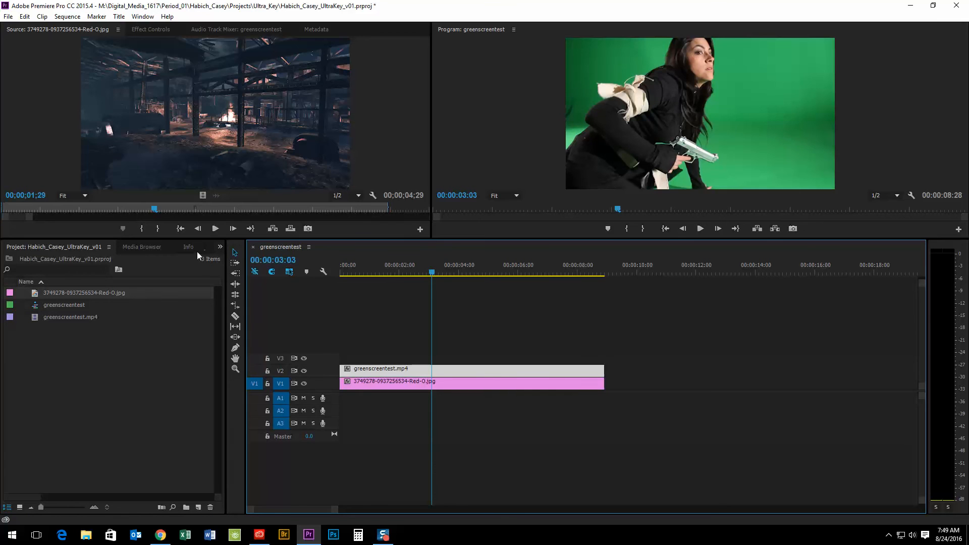
drag(225, 269, 270, 267)
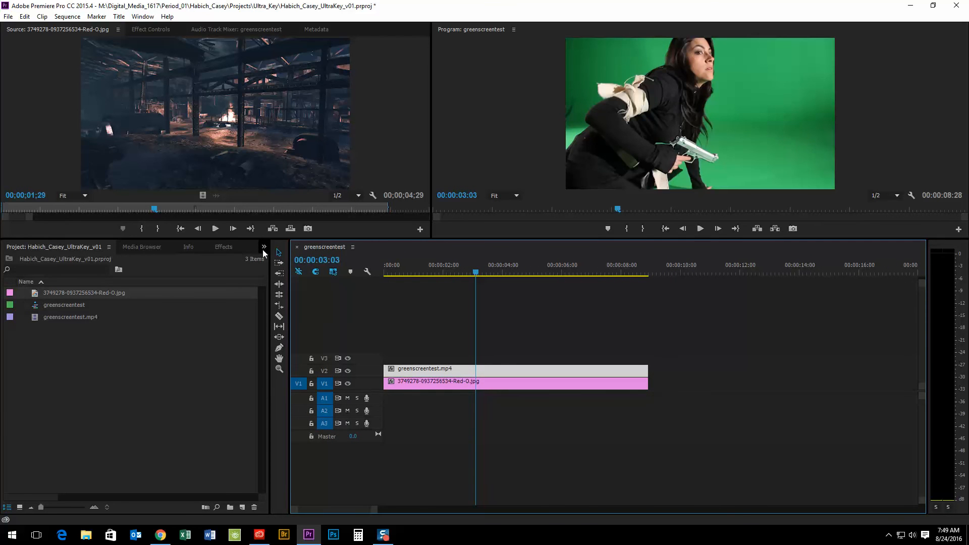
- Drag Ultra Key from Video Effects > Keying onto the greenscreentest.mp4 clip
click(263, 248)
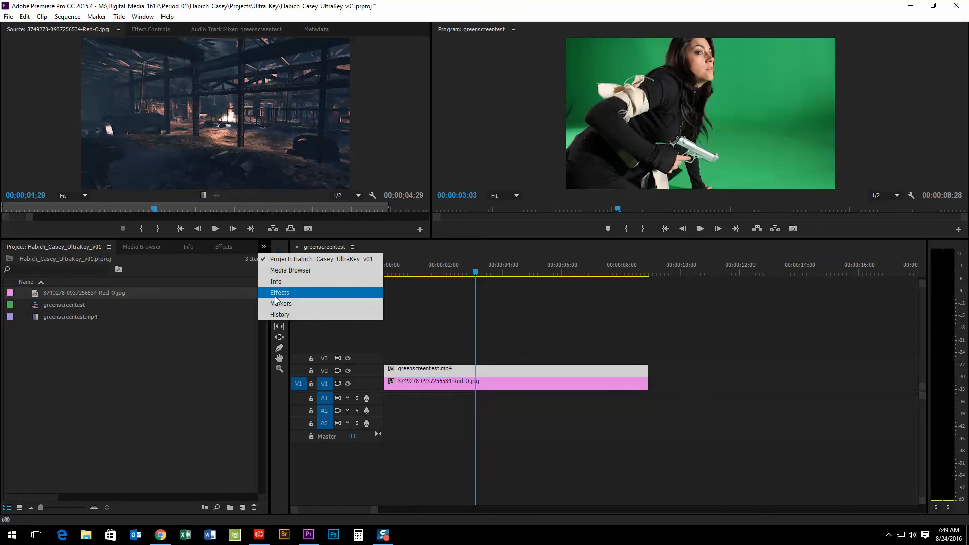
click(222, 247)
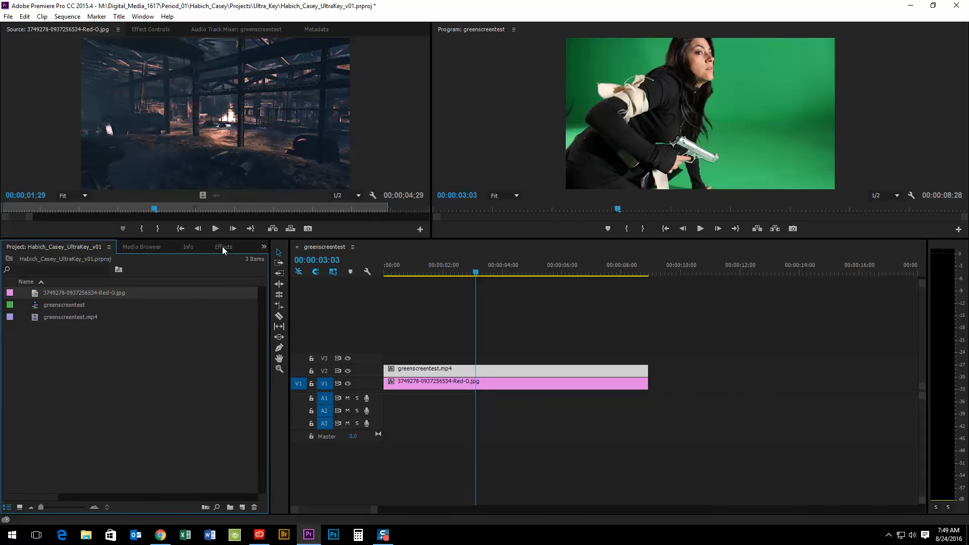
click(223, 248)
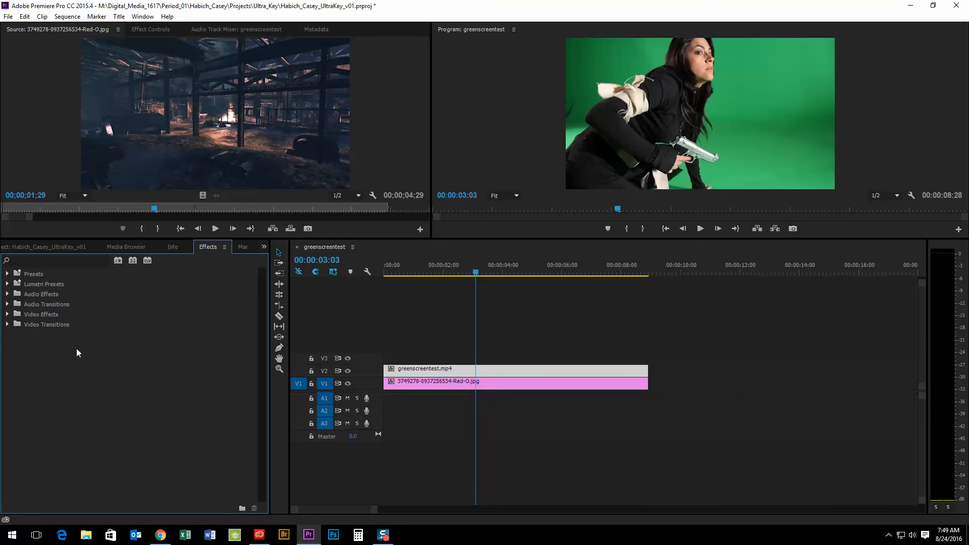
click(7, 314)
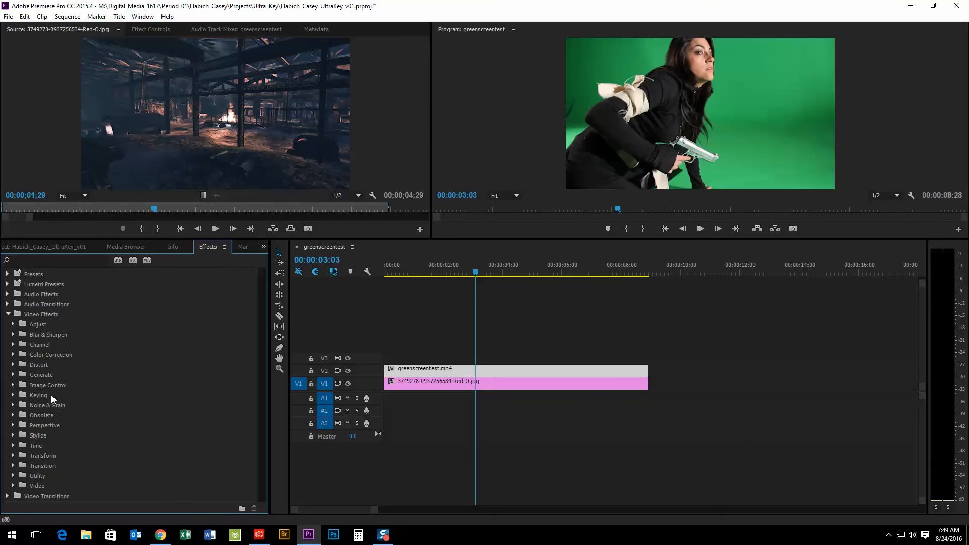
click(13, 395)
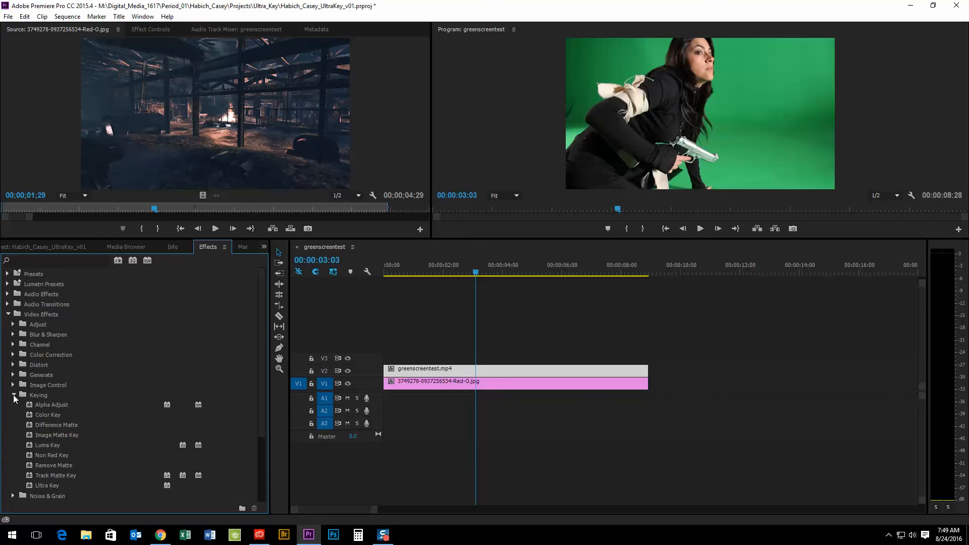
click(38, 485)
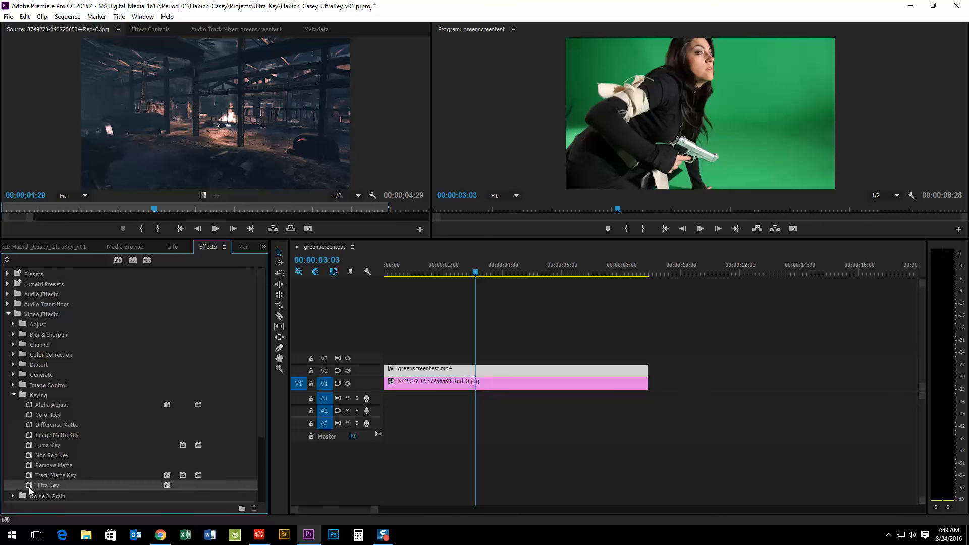
drag(29, 487, 493, 371)
- Sample the green screen with Ultra Key's Key Color eyedropper in the Program Monitor
double_click(486, 368)
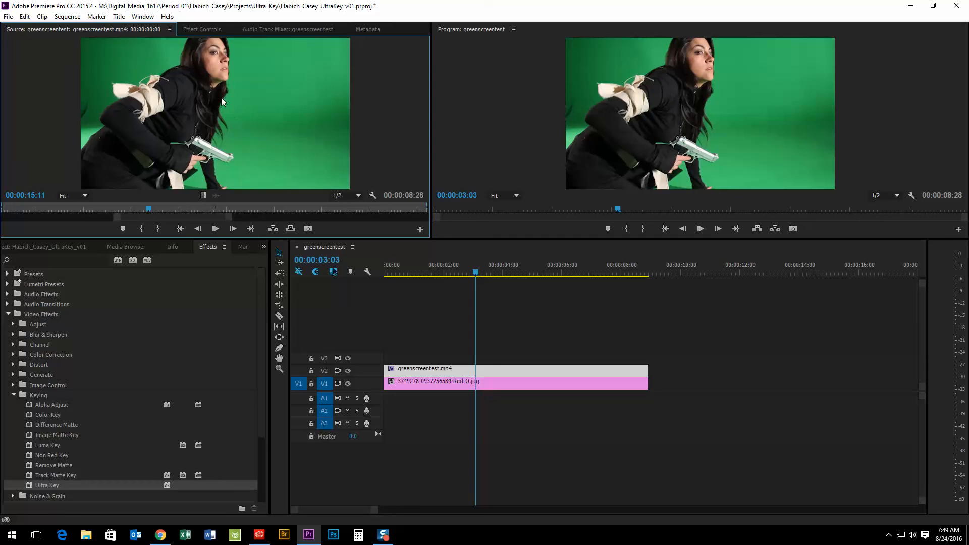
click(197, 30)
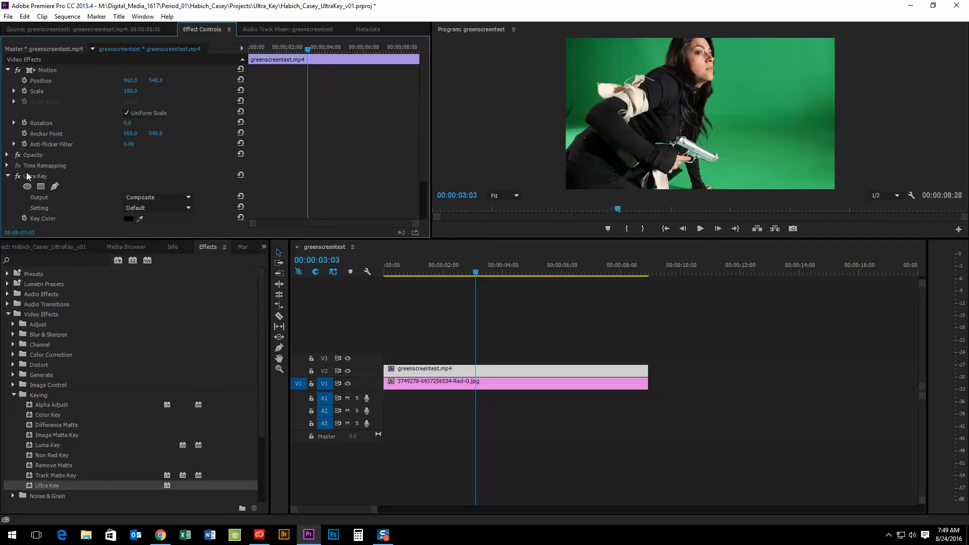
scroll(80, 171, down, 1)
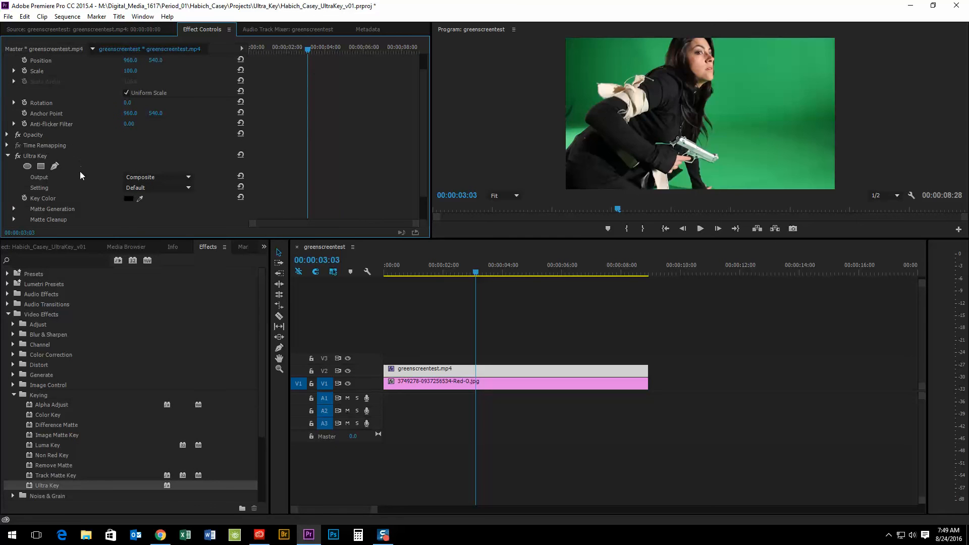
click(141, 198)
drag(141, 199, 714, 104)
drag(711, 119, 710, 121)
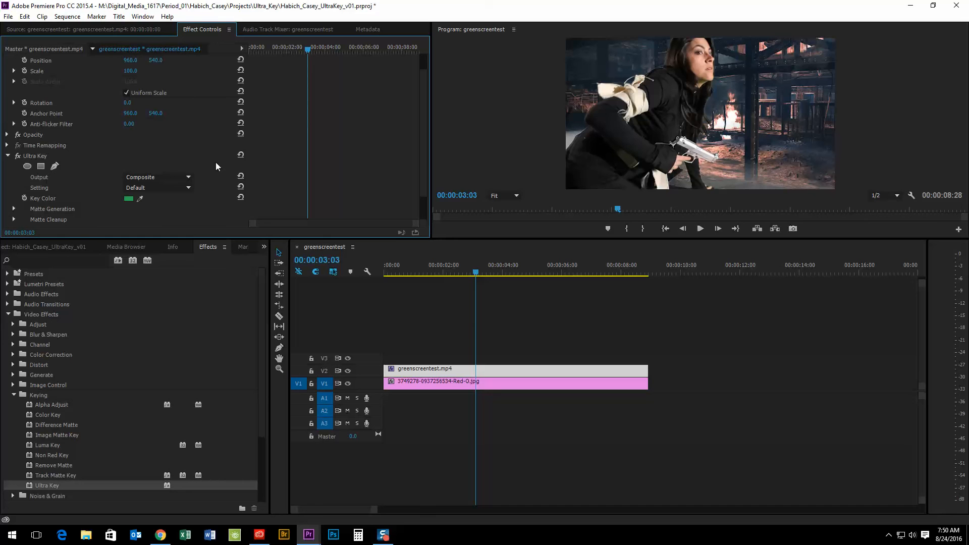
scroll(167, 156, down, 2)
scroll(154, 166, down, 1)
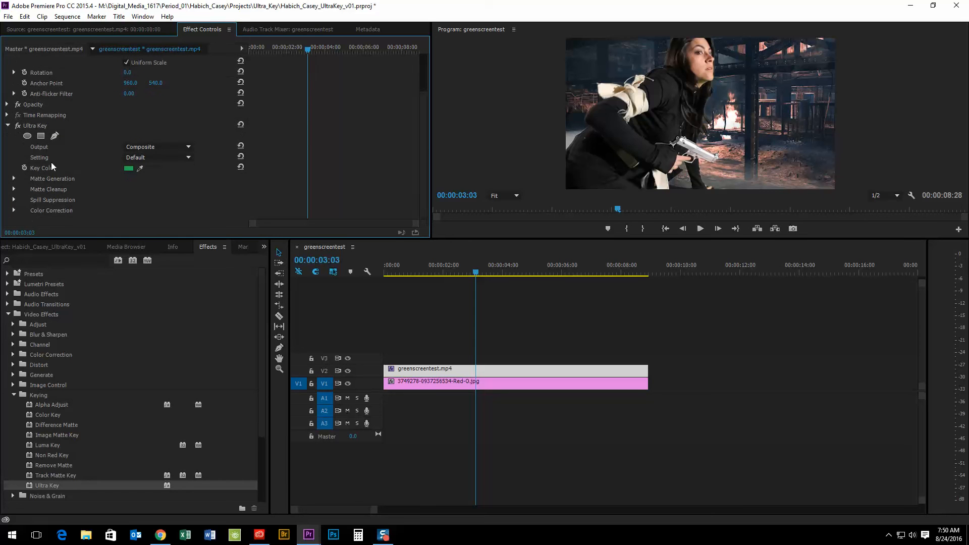
- Expand Matte Generation and raise Tolerance to 100
click(14, 179)
scroll(19, 191, down, 4)
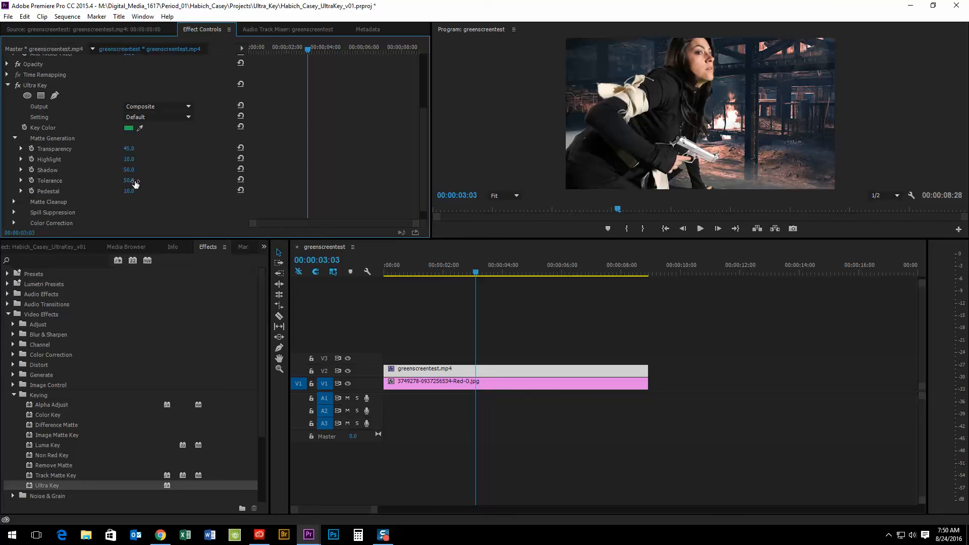
drag(132, 182, 510, 38)
- Set Matte Cleanup Choke to 31 and expand Spill Suppression
click(14, 203)
scroll(56, 192, down, 2)
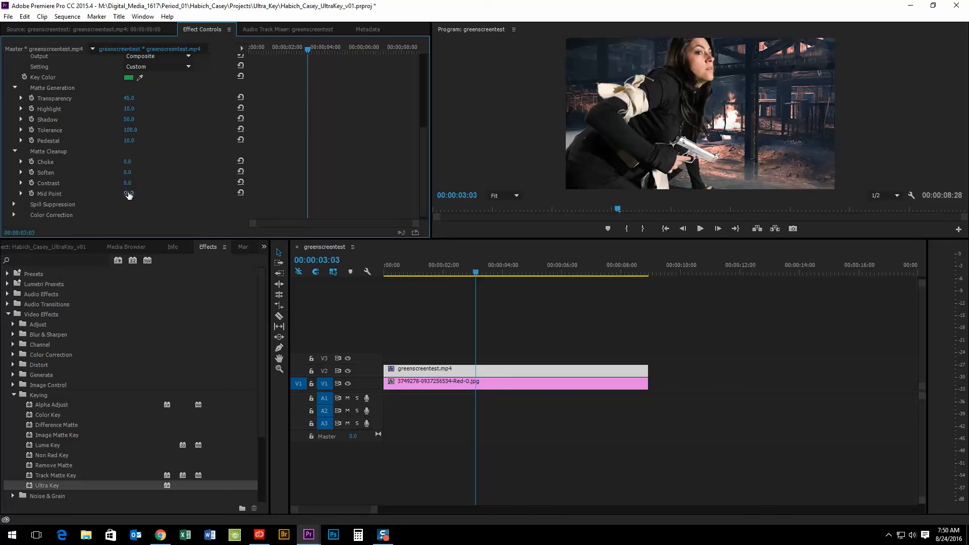
mouse_move(129, 164)
mouse_down()
mouse_move(180, 164)
mouse_move(145, 163)
mouse_up()
click(14, 205)
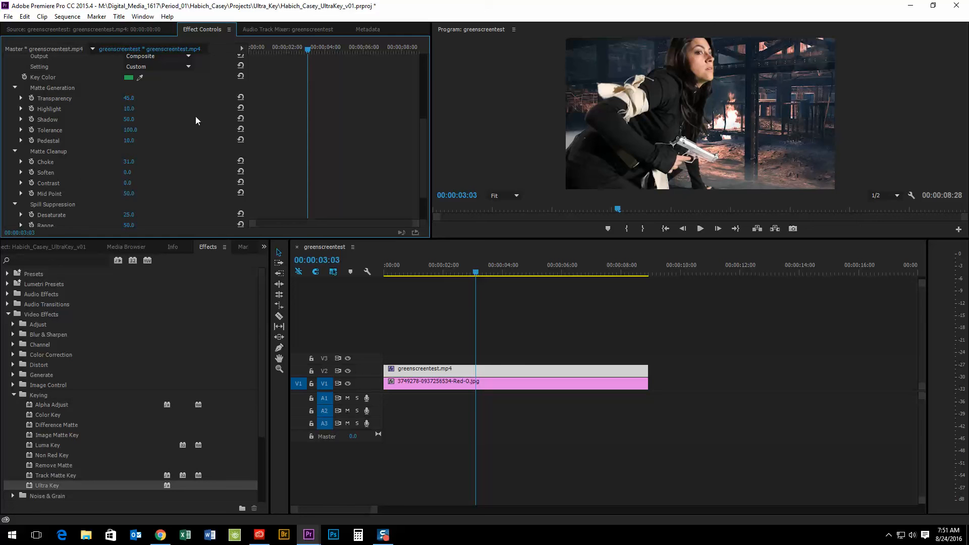
scroll(77, 204, down, 2)
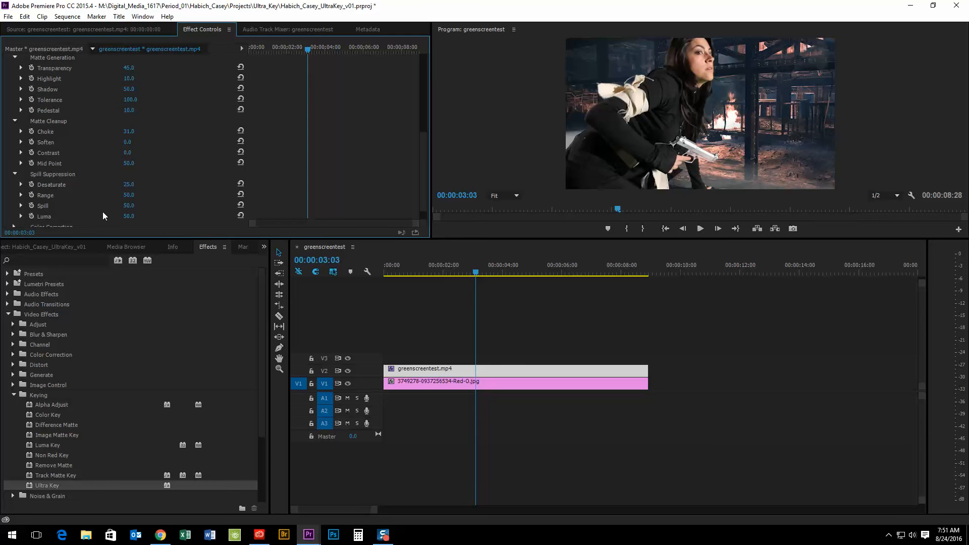
- Set Ultra Key's Spill suppression and Pedestal to 100, checking the matte near the sequence start
mouse_move(128, 205)
mouse_down()
mouse_move(154, 205)
mouse_move(126, 206)
mouse_up()
drag(126, 205, 134, 205)
drag(481, 267, 516, 272)
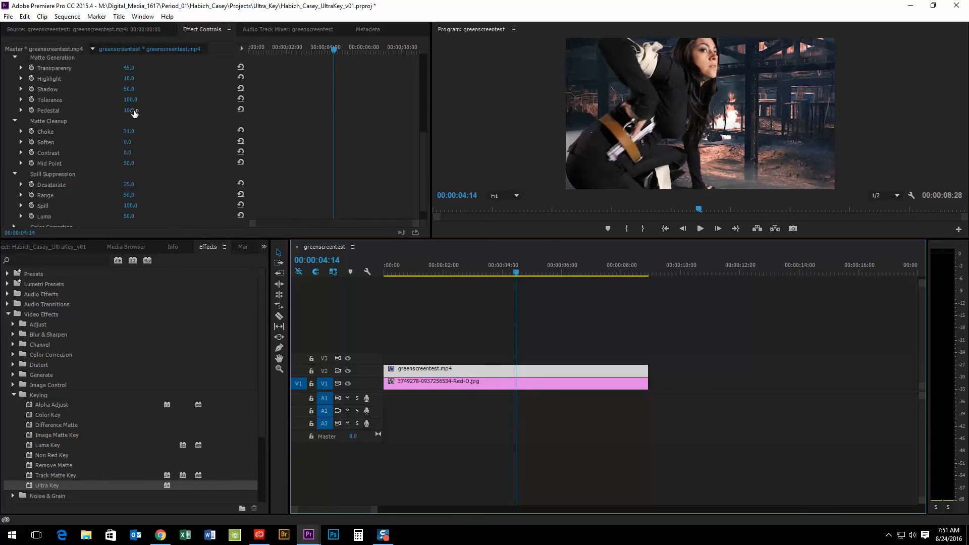
drag(128, 110, 174, 110)
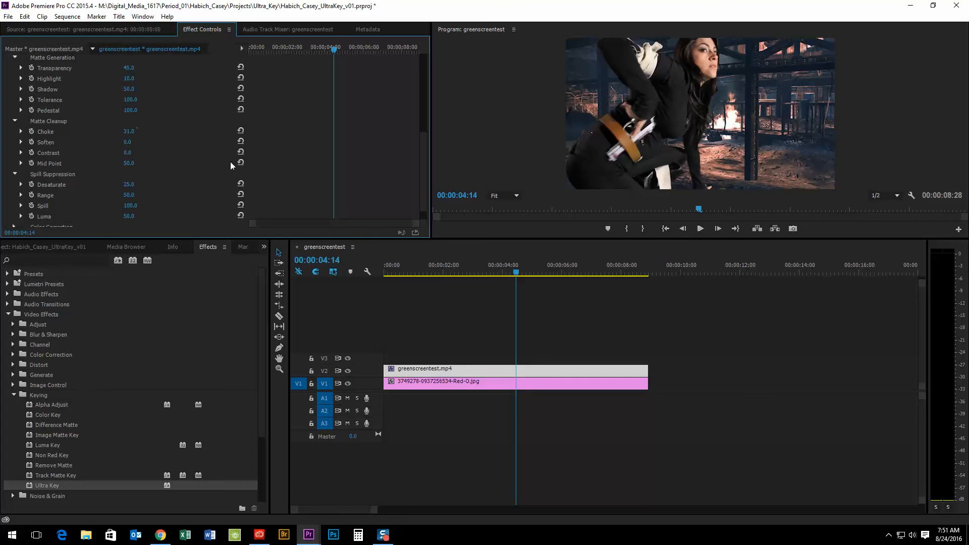
drag(513, 274, 271, 255)
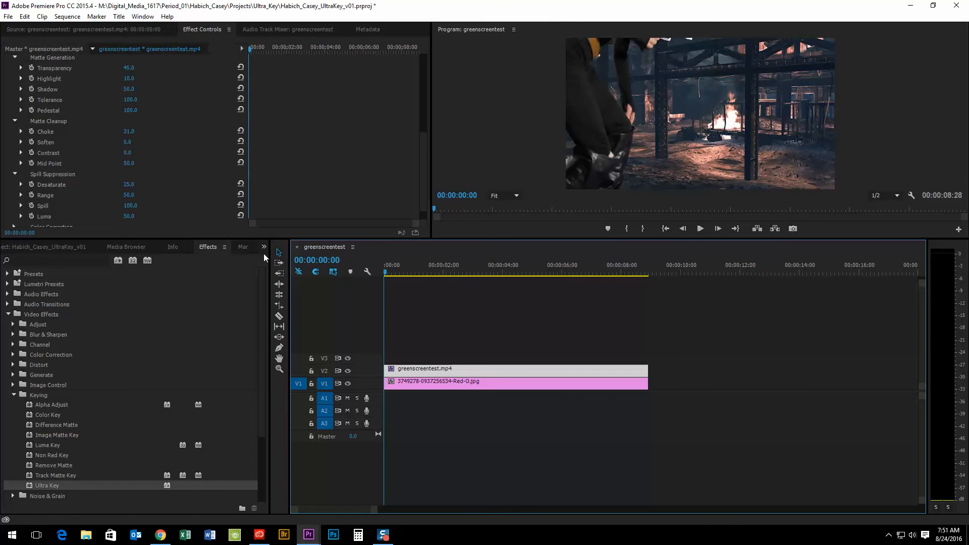
- Play the greenscreentest sequence to review the keyed actor over the burning warehouse, then stop
key(space)
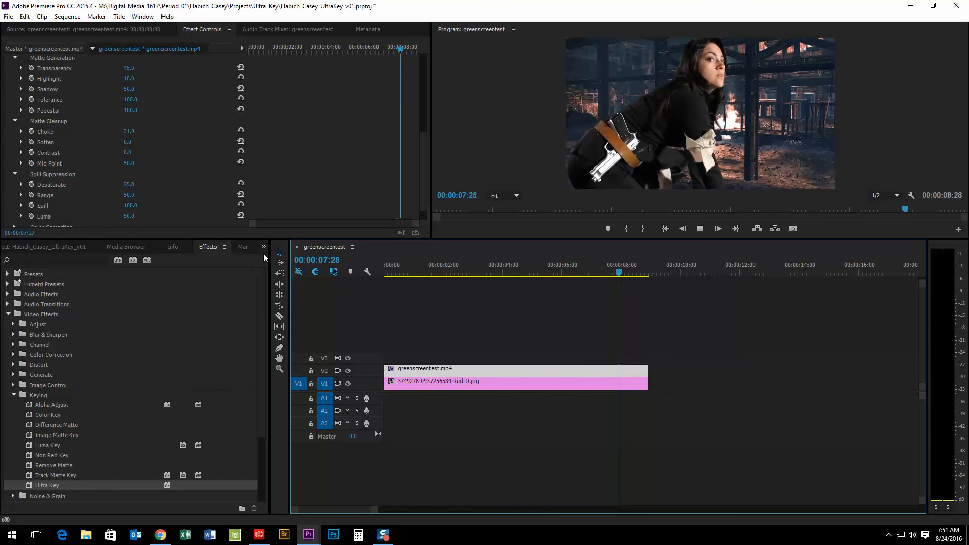
key(space)
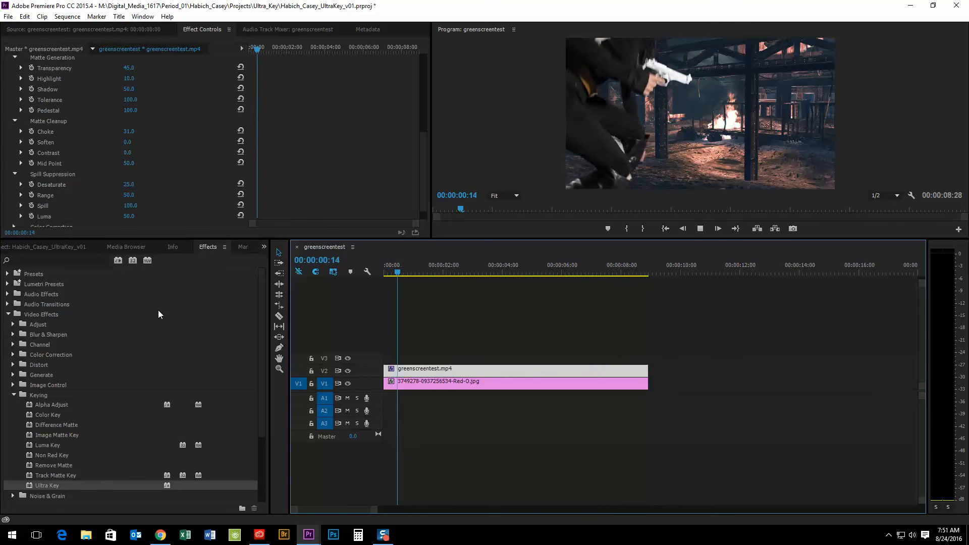
key(space)
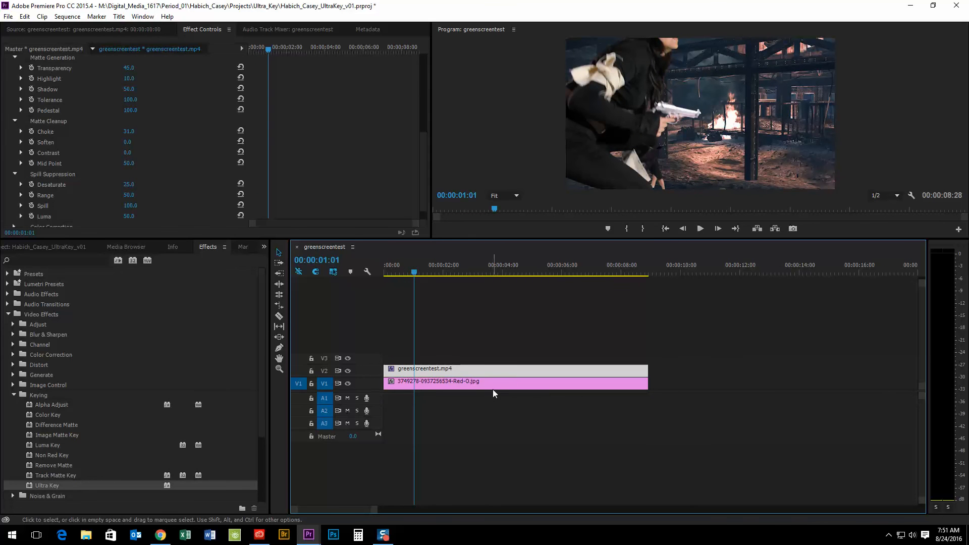